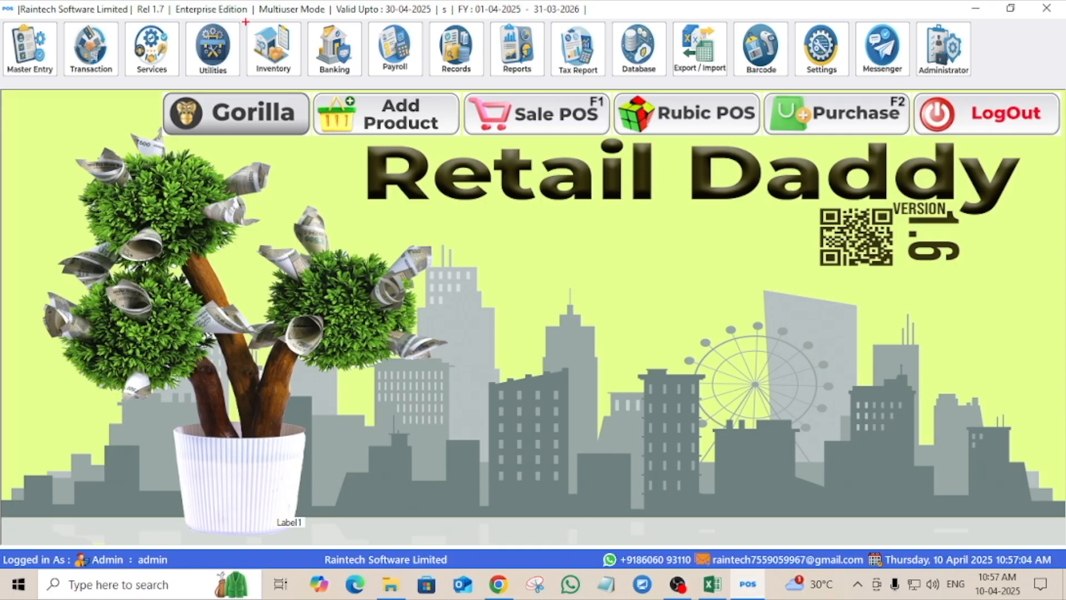
Open the inventory Stock Adjustment form and load the product with barcode 1001.
drag(292, 66, 306, 85)
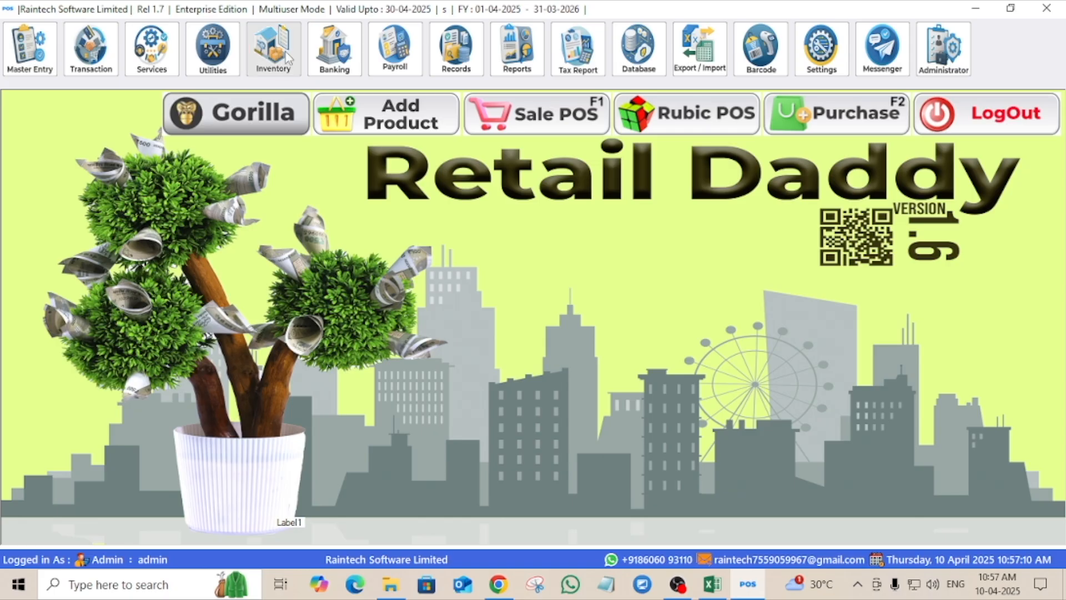
click(285, 52)
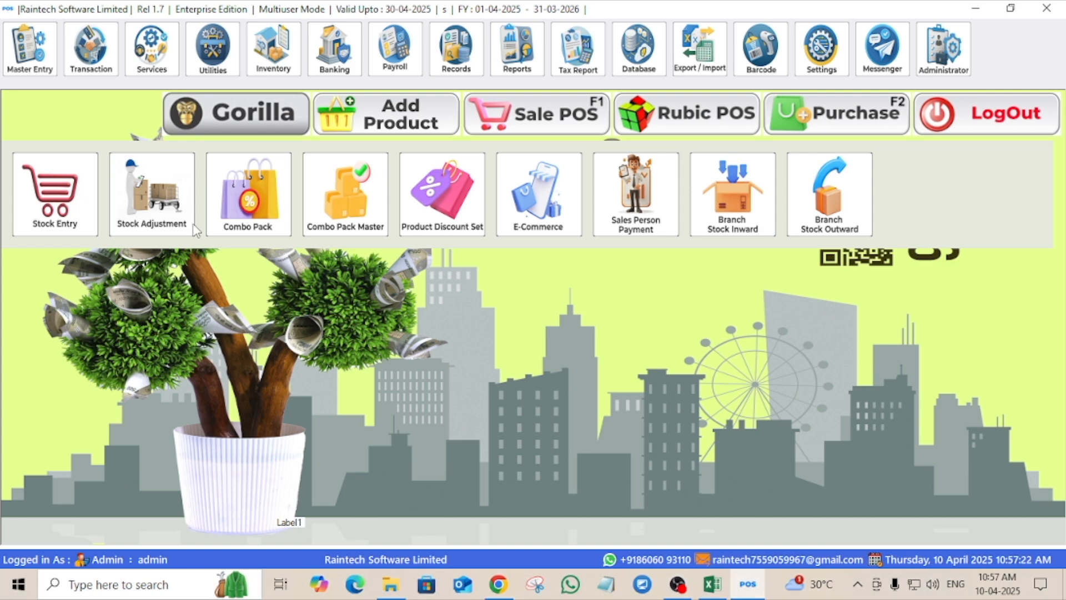
click(129, 184)
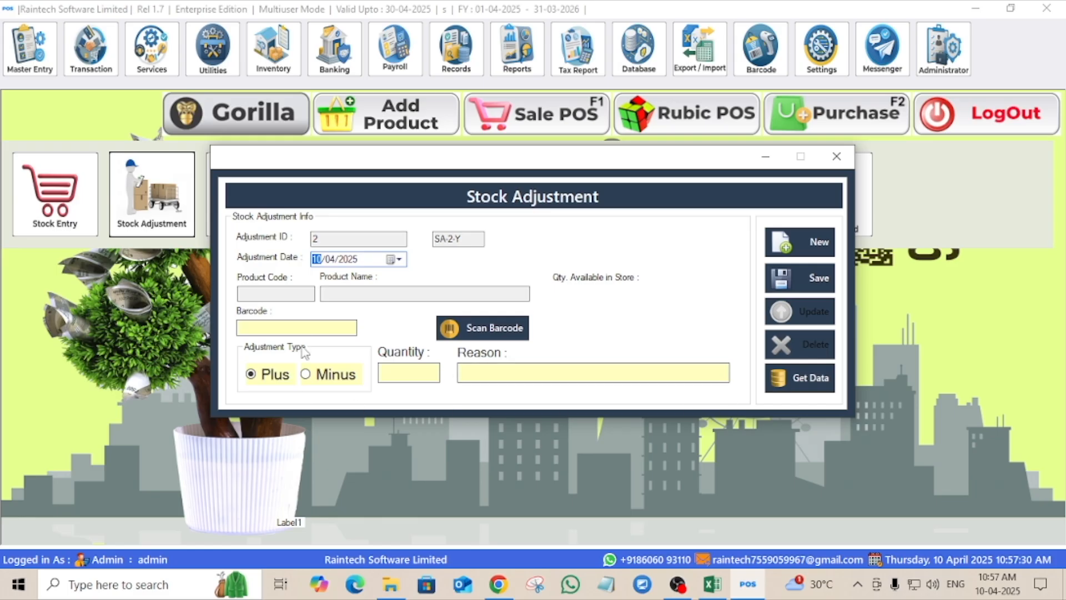
click(298, 327)
text(1001)
key(Return)
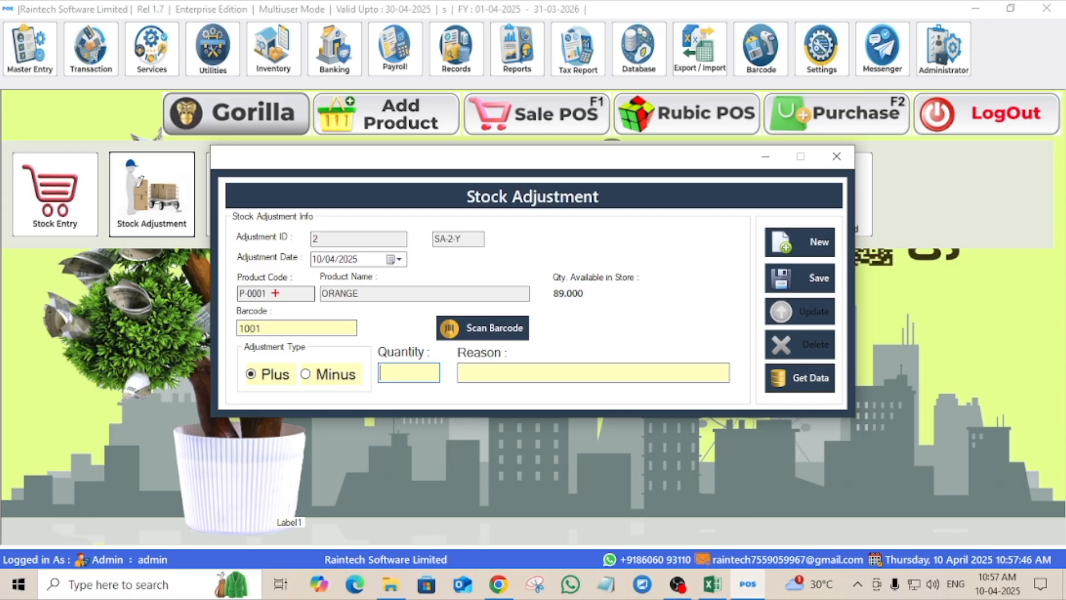
drag(236, 287, 411, 307)
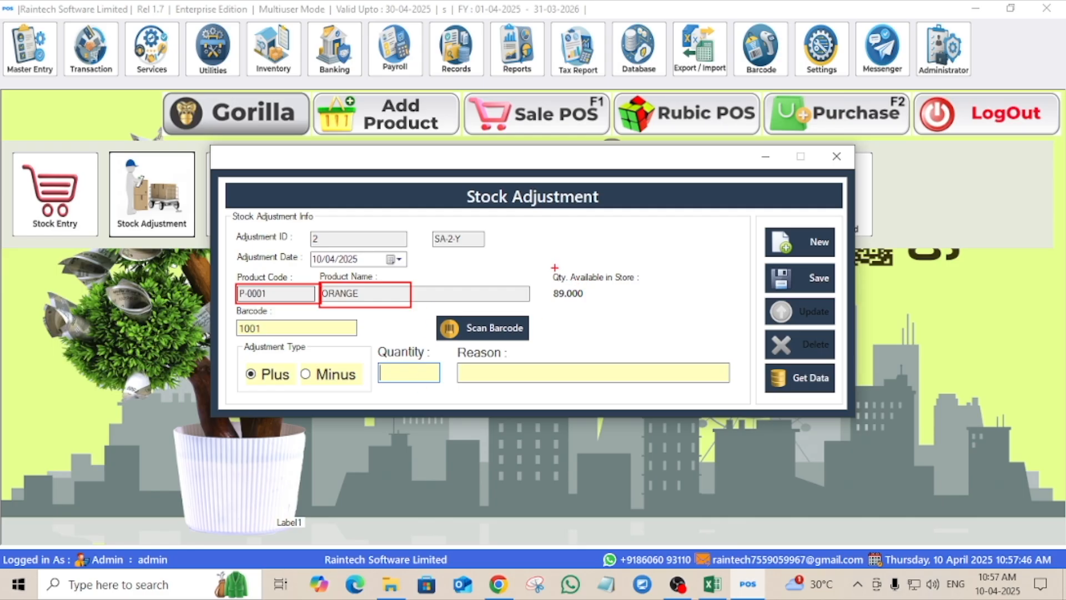
mouse_move(547, 267)
mouse_down()
mouse_move(663, 283)
mouse_move(659, 308)
mouse_up()
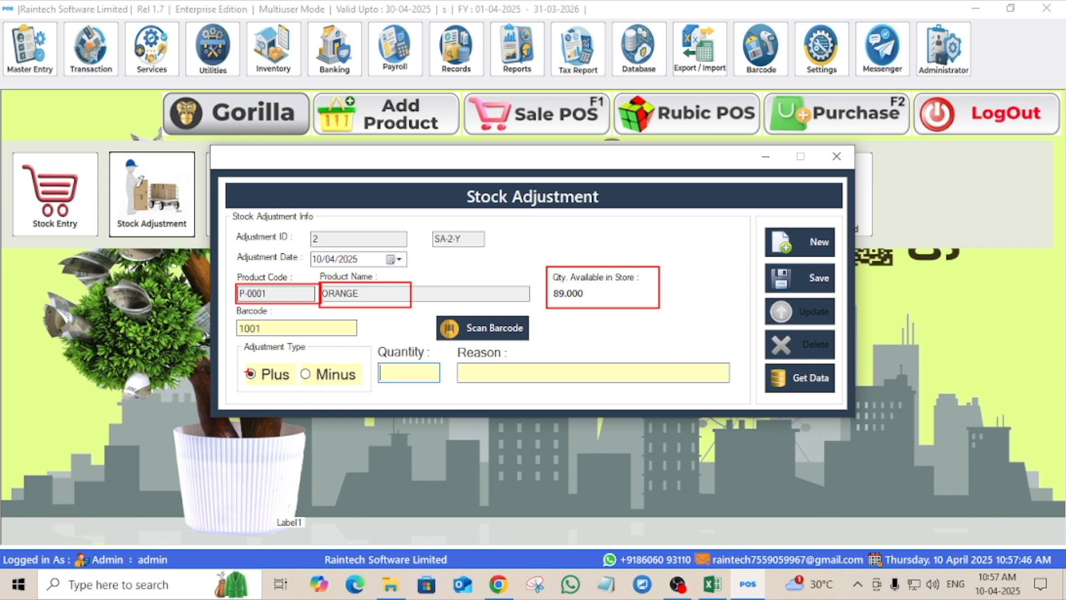
mouse_move(241, 353)
mouse_down()
mouse_move(344, 372)
mouse_move(373, 389)
mouse_up()
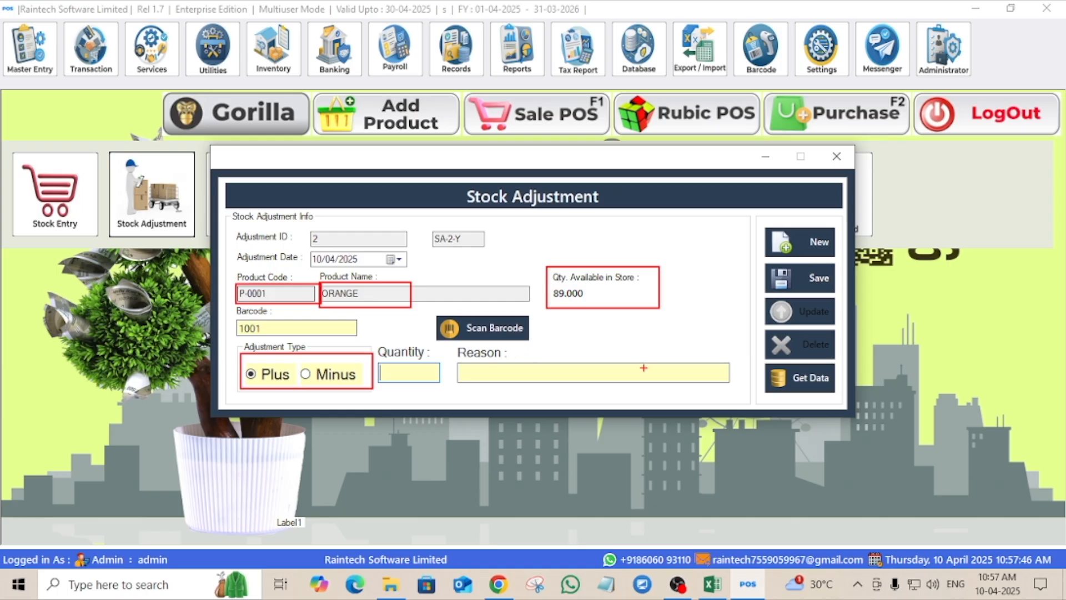
key(Escape)
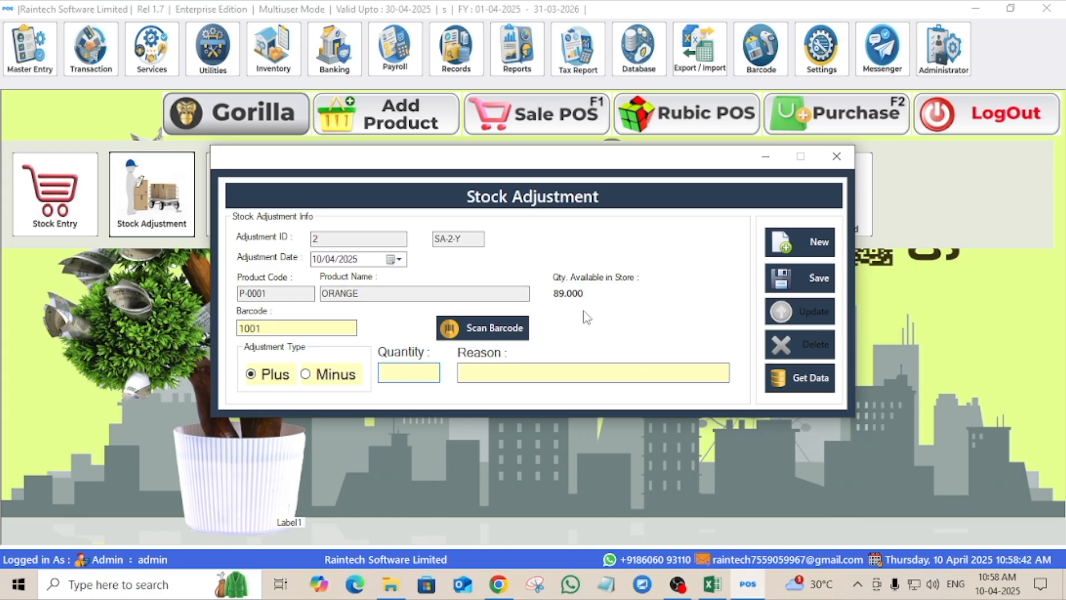
Choose Plus as the adjustment type and set the quantity to 100.
click(250, 377)
click(306, 373)
click(251, 374)
click(381, 372)
text(100)
Enter "upgrading" as the reason for the stock adjustment.
click(505, 370)
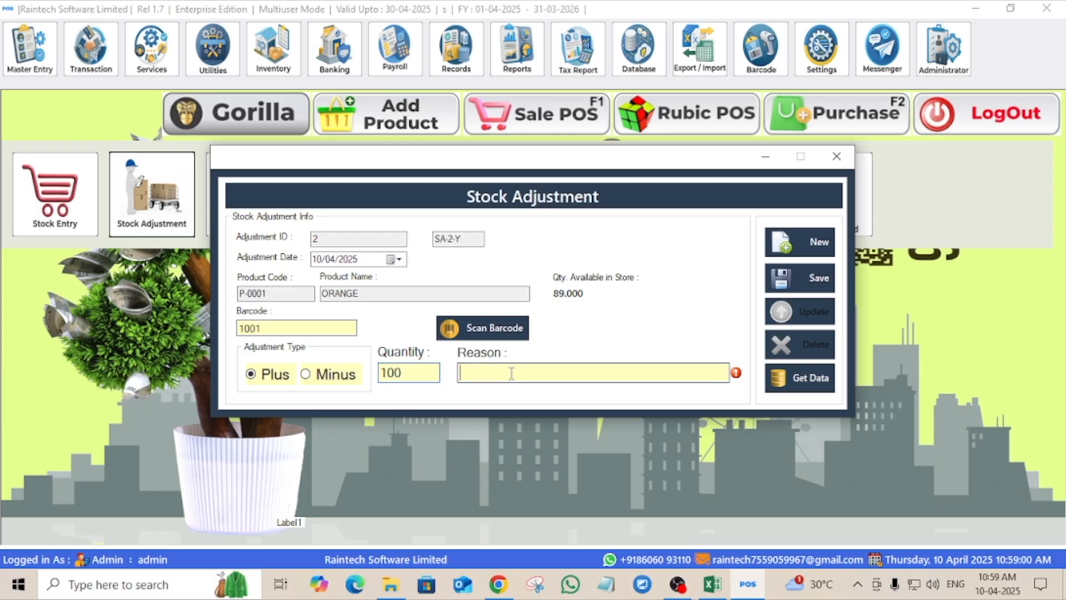
text(C)
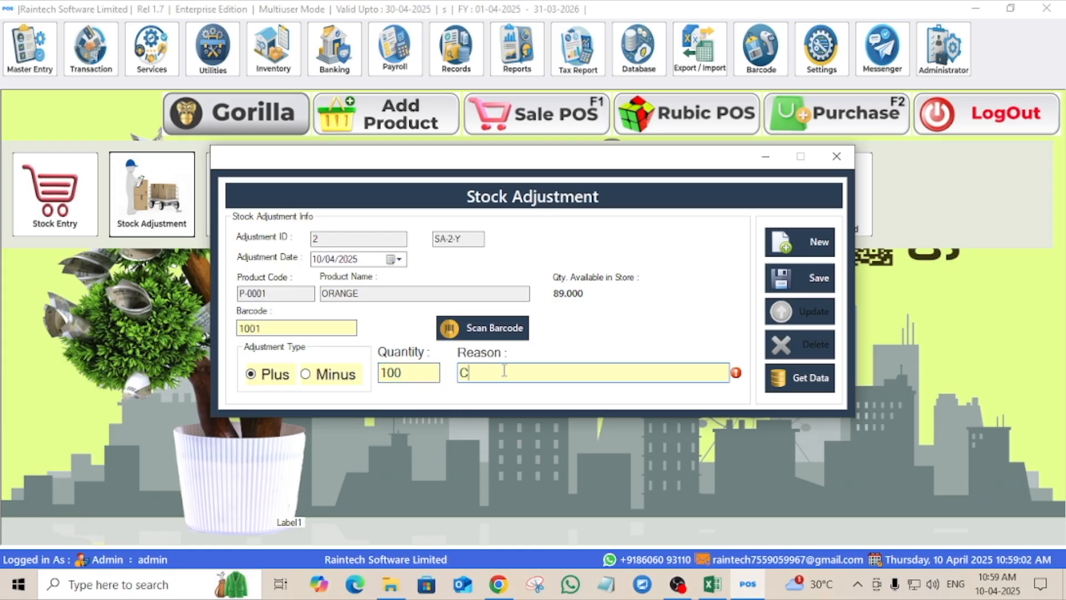
text(ha)
key(BackSpace)
key(BackSpace)
key(BackSpace)
text(upgrading t)
key(BackSpace)
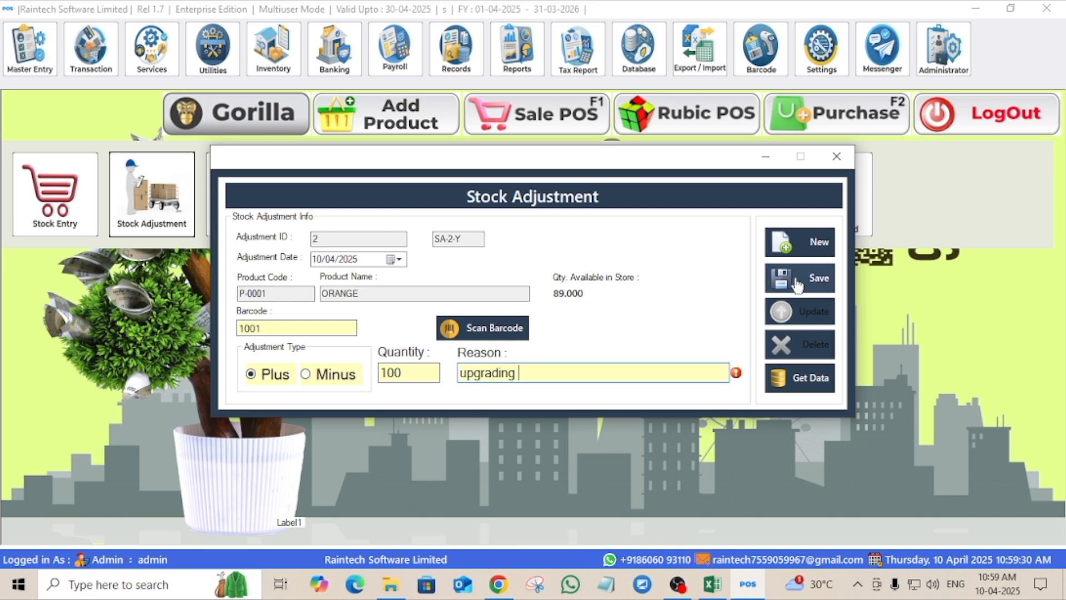
Change the adjustment quantity to 11 and save the Plus adjustment for the ORANGE product.
click(414, 373)
key(BackSpace)
key(BackSpace)
key(BackSpace)
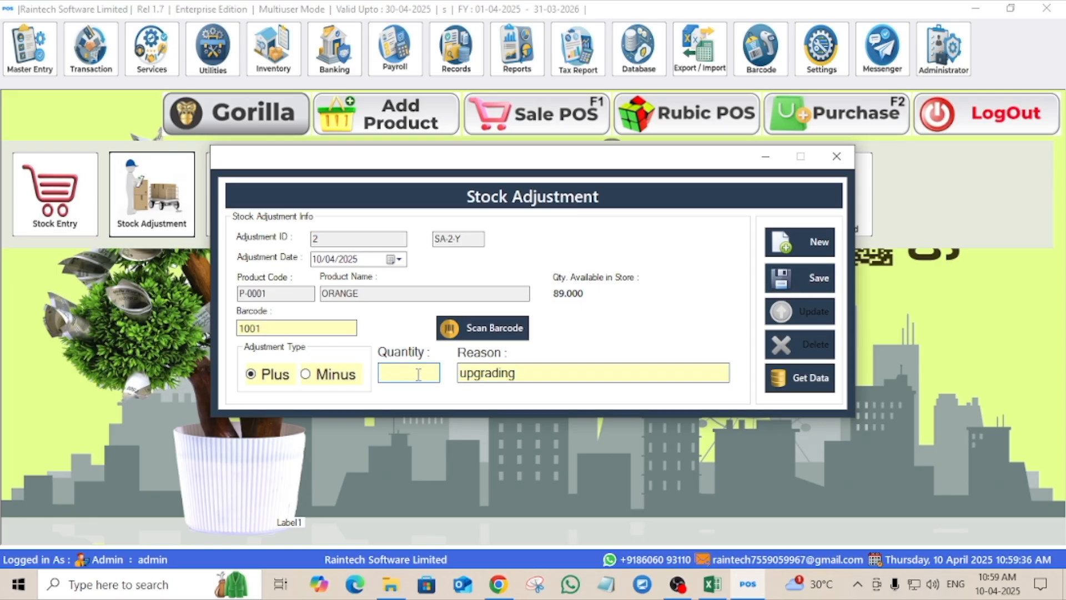
text(11)
click(809, 279)
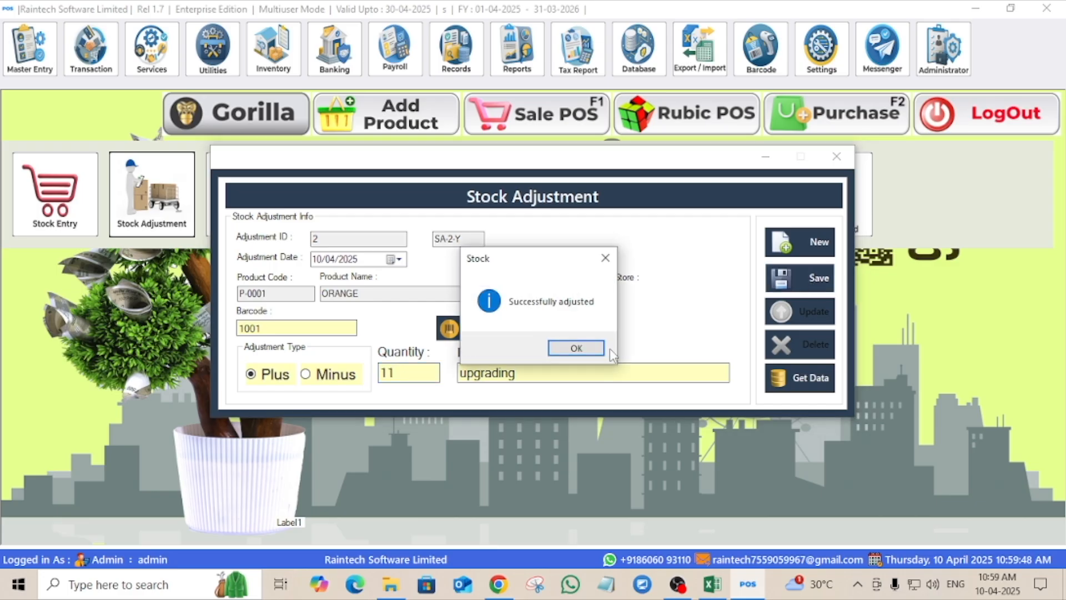
click(564, 349)
Load barcode 1001 again to check the ORANGE product's quantity available in store.
click(290, 327)
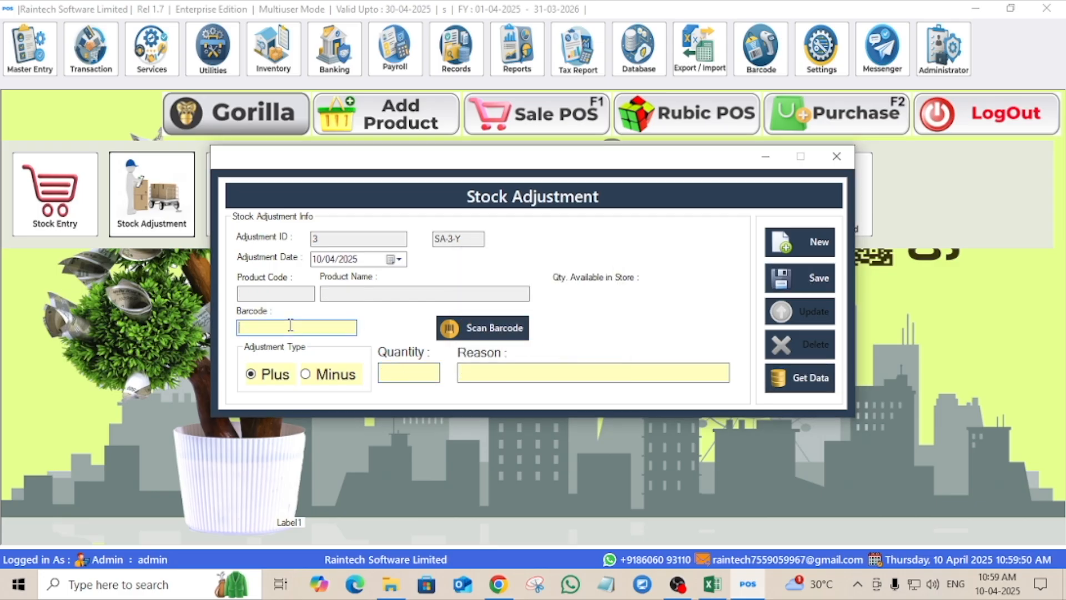
text(1001)
key(Return)
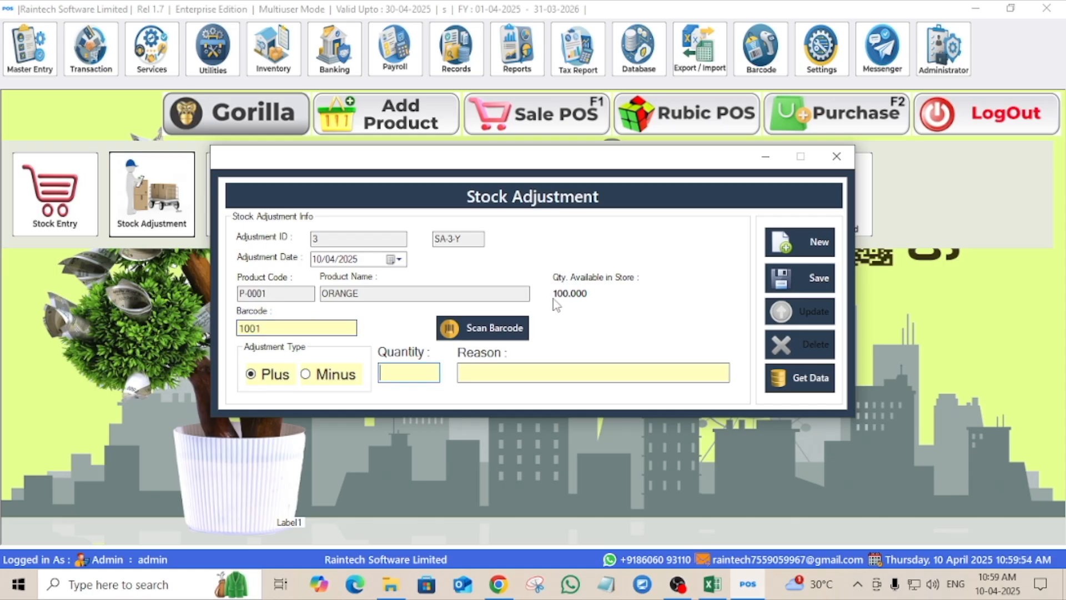
key(ctrl+2)
mouse_move(606, 295)
mouse_down()
mouse_move(541, 278)
mouse_move(529, 319)
mouse_up()
key(Escape)
key(ctrl+2)
drag(537, 263, 683, 321)
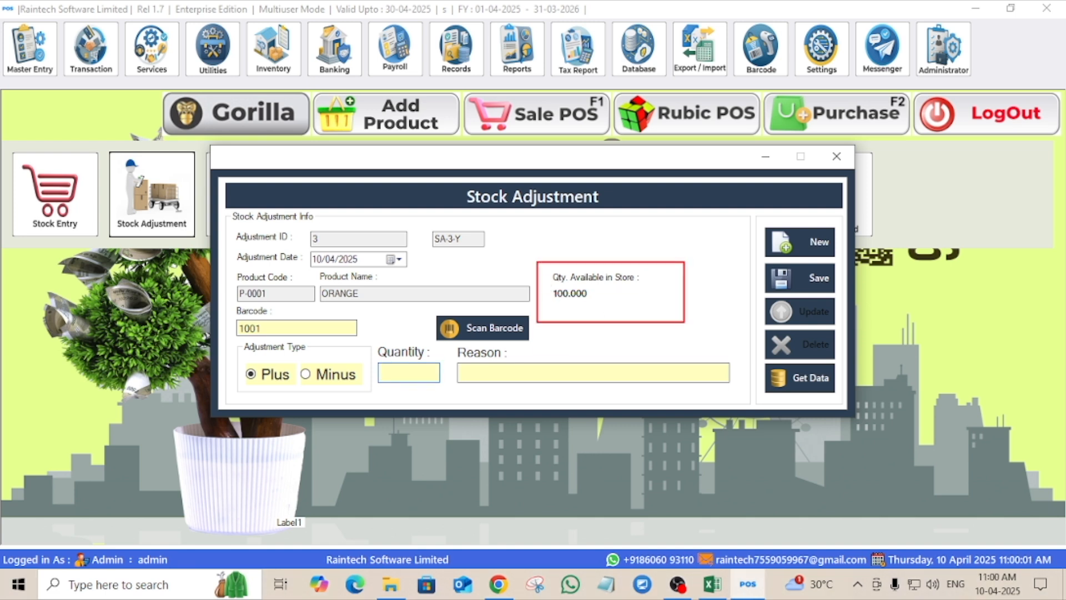
key(Escape)
Replace the barcode with 1015 to load the Cherry product into the new adjustment.
click(285, 327)
key(BackSpace)
key(BackSpace)
key(BackSpace)
key(BackSpace)
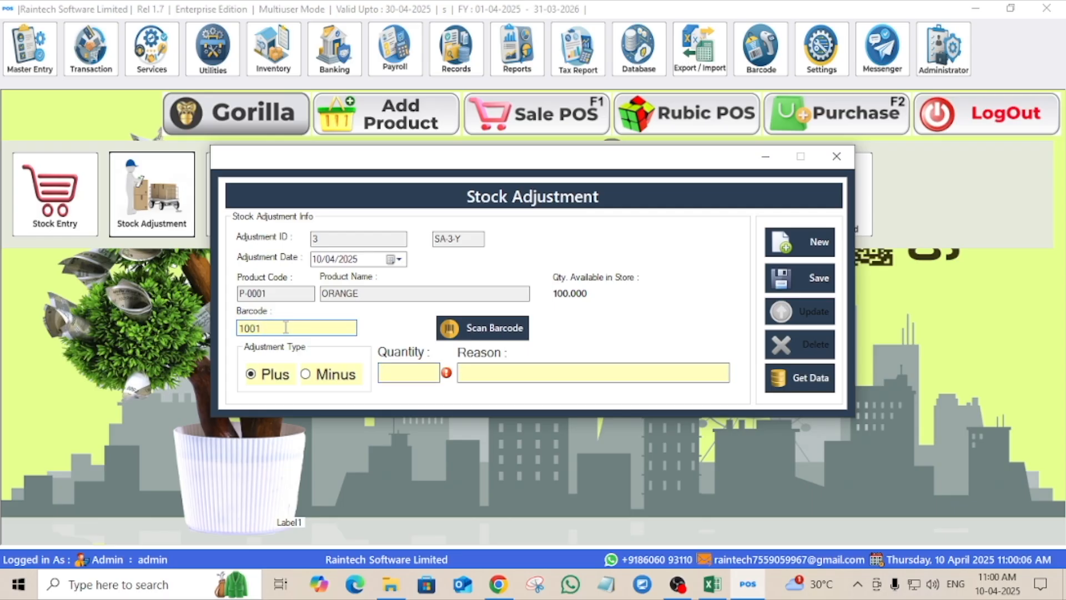
text(1015)
key(Return)
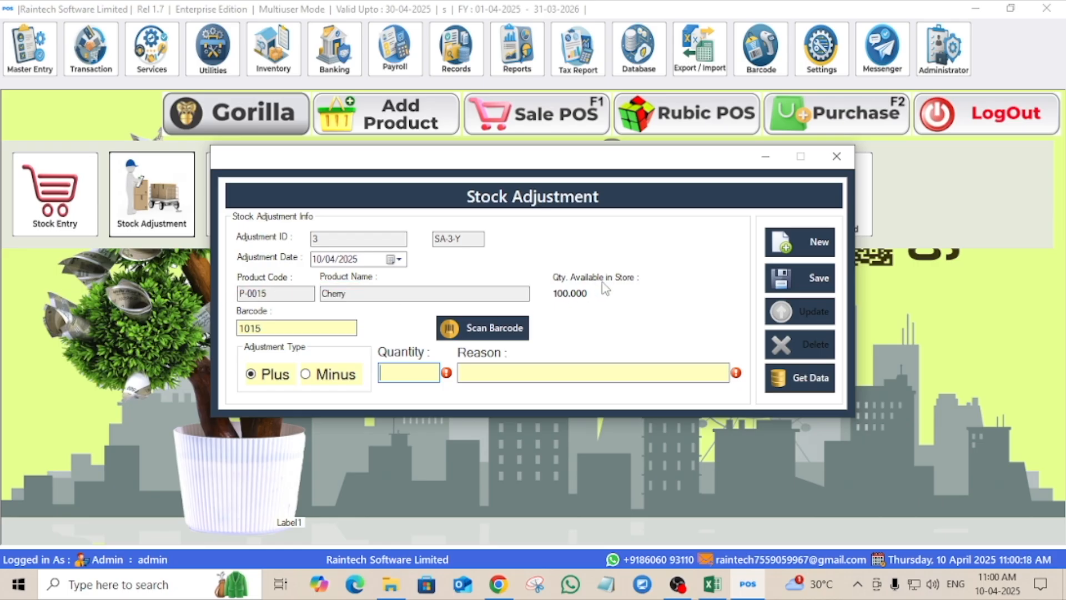
Set up a Minus adjustment for Cherry with quantity 20 and the reason "less in stock".
click(307, 375)
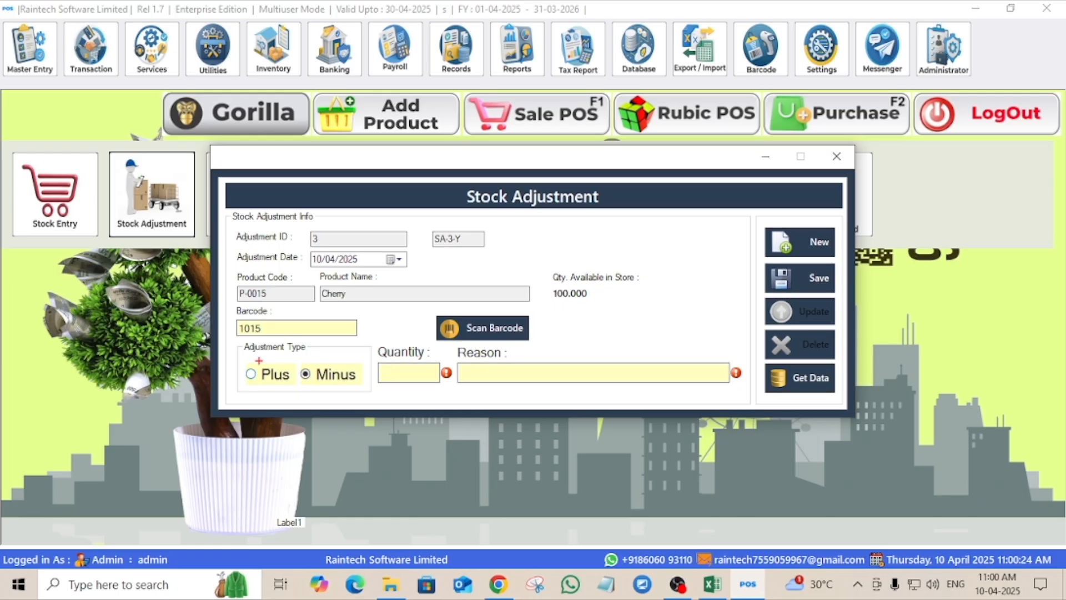
drag(242, 355, 374, 398)
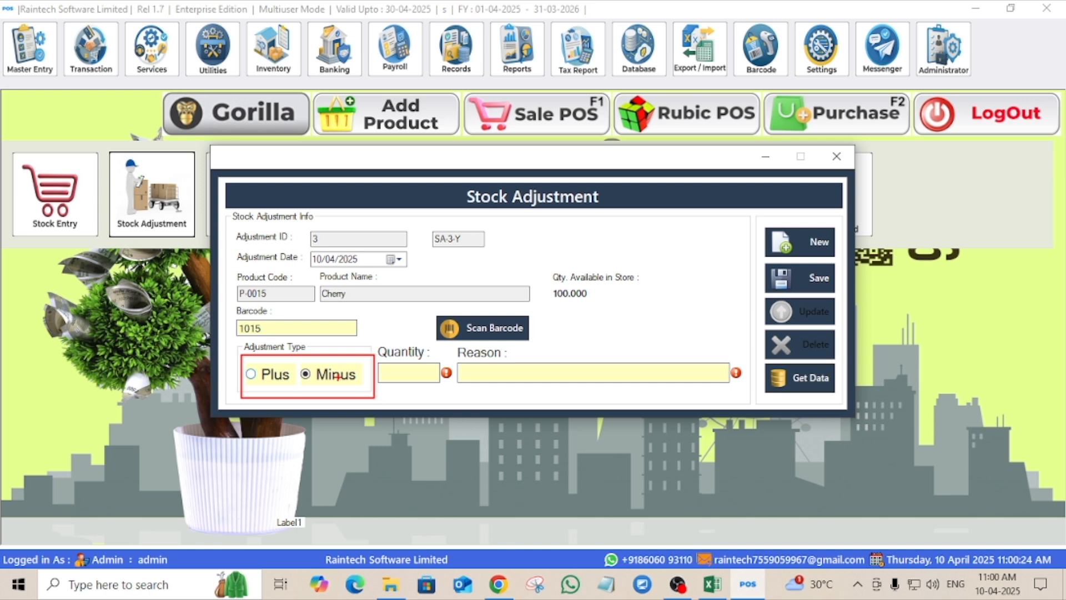
key(Escape)
click(271, 378)
click(316, 377)
click(394, 379)
text(20)
click(519, 372)
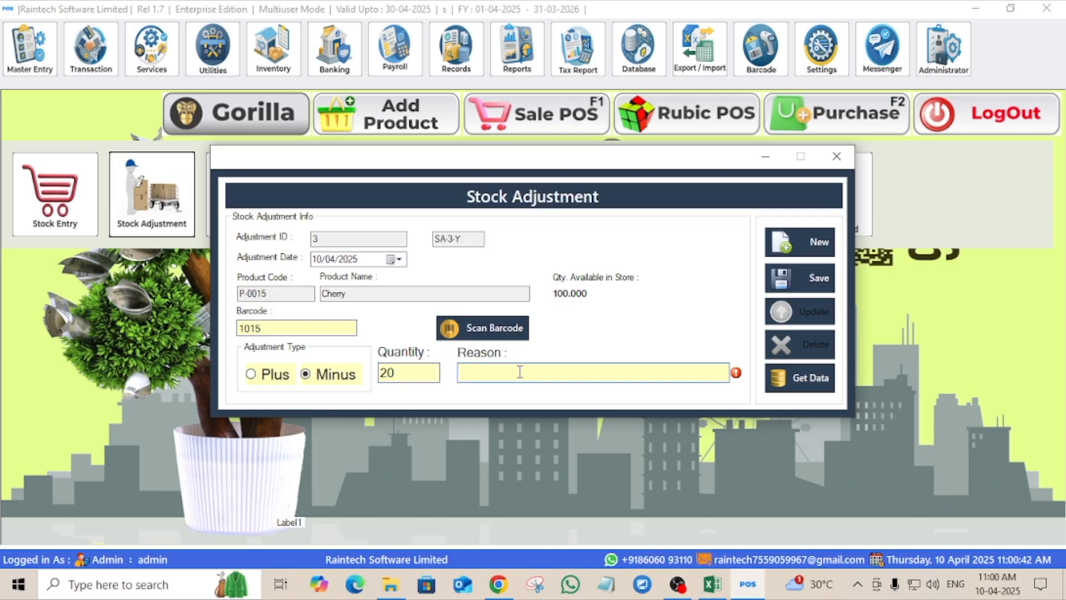
text(less in stock)
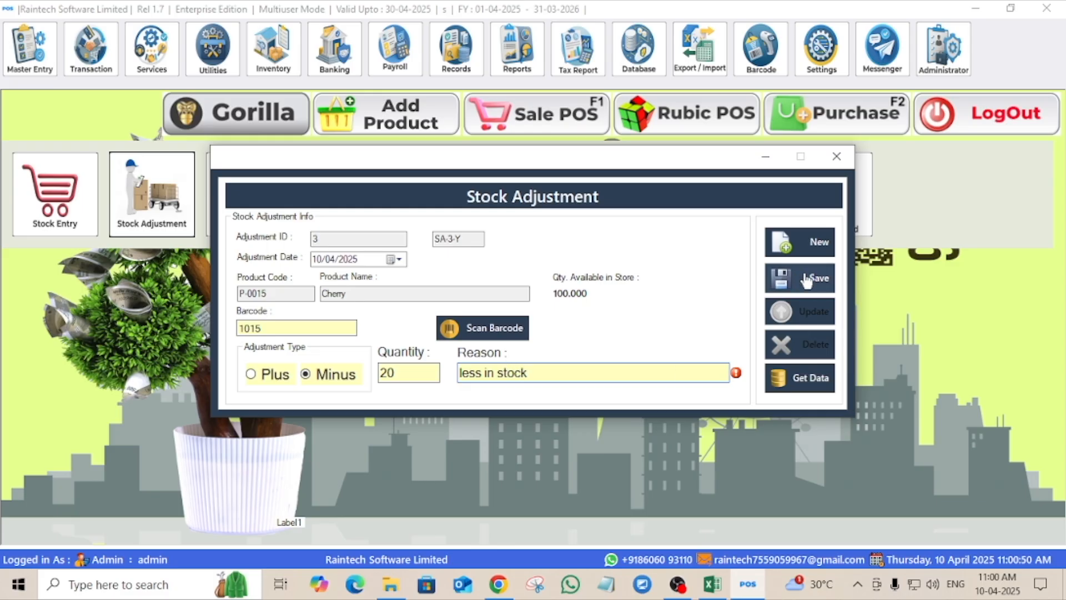
drag(759, 261, 843, 295)
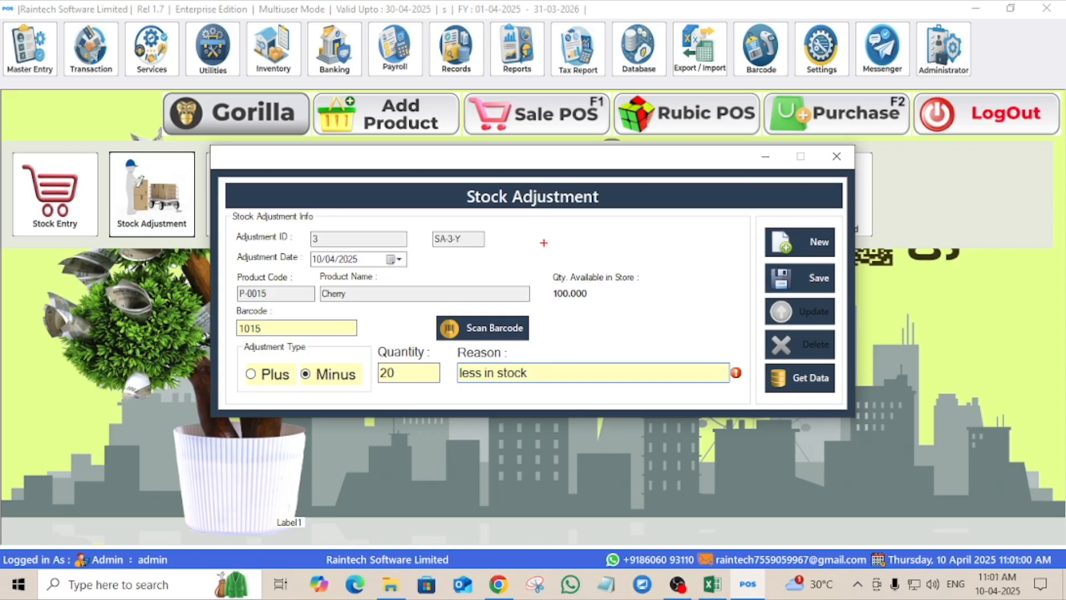
drag(655, 312, 659, 317)
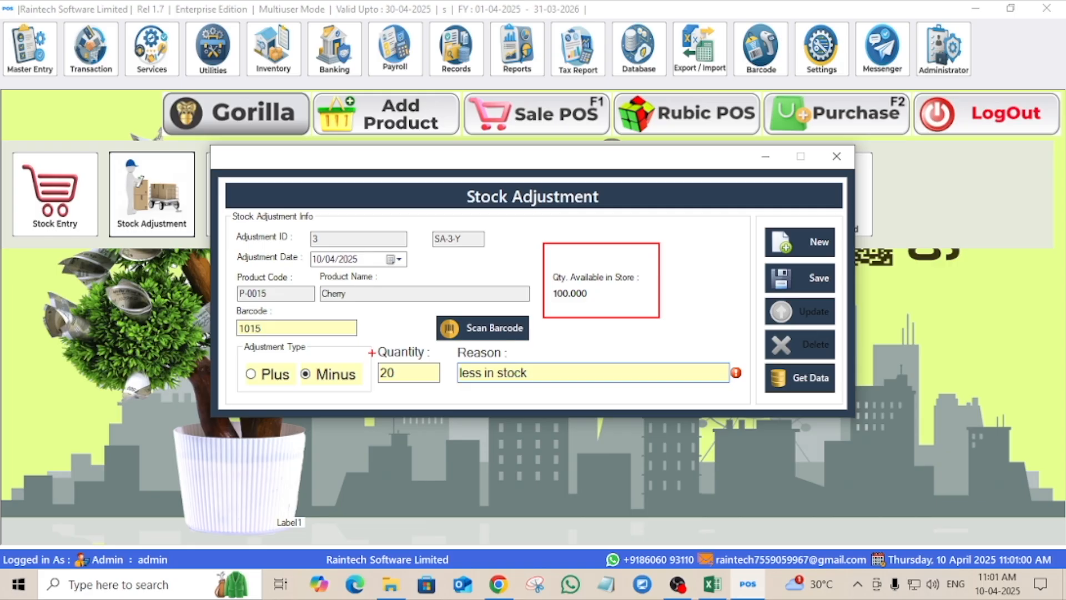
drag(374, 333, 456, 410)
mouse_move(287, 351)
mouse_down()
mouse_move(363, 386)
mouse_move(366, 401)
mouse_up()
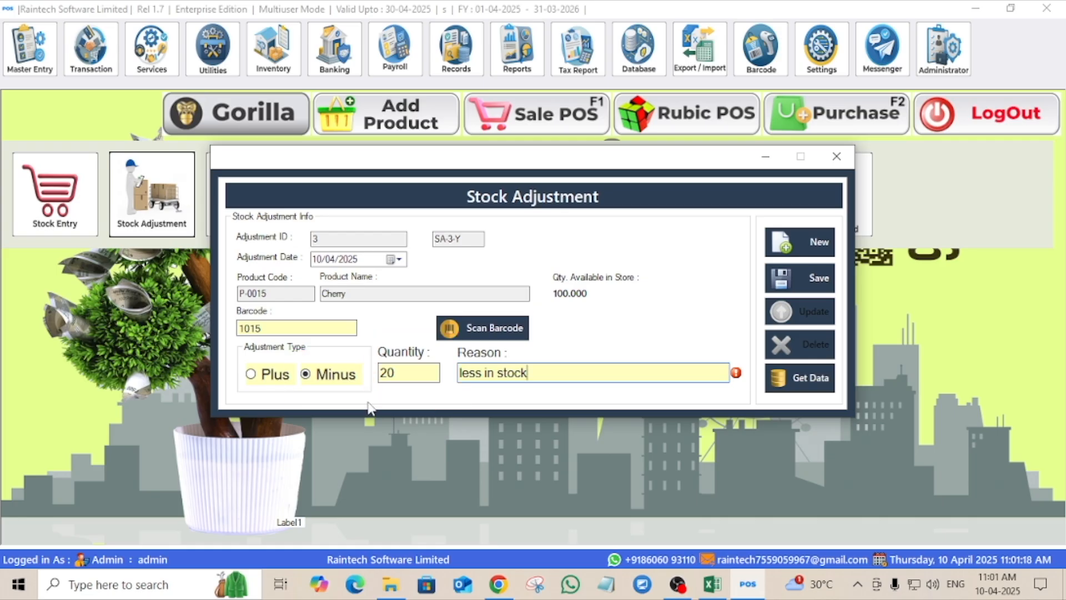
key(Escape)
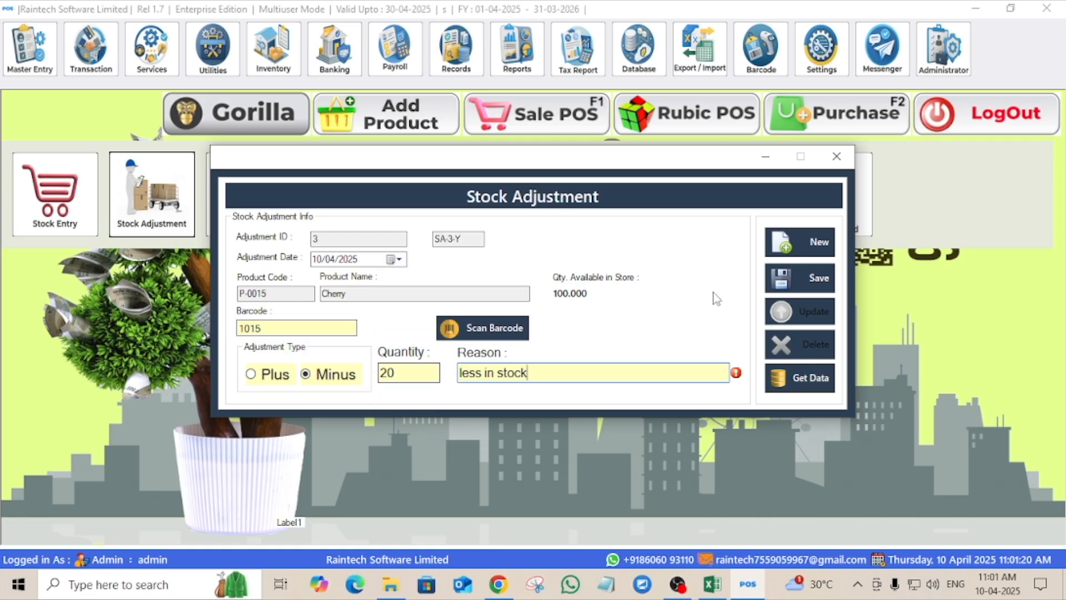
Save the Minus stock adjustment for the Cherry product.
click(803, 276)
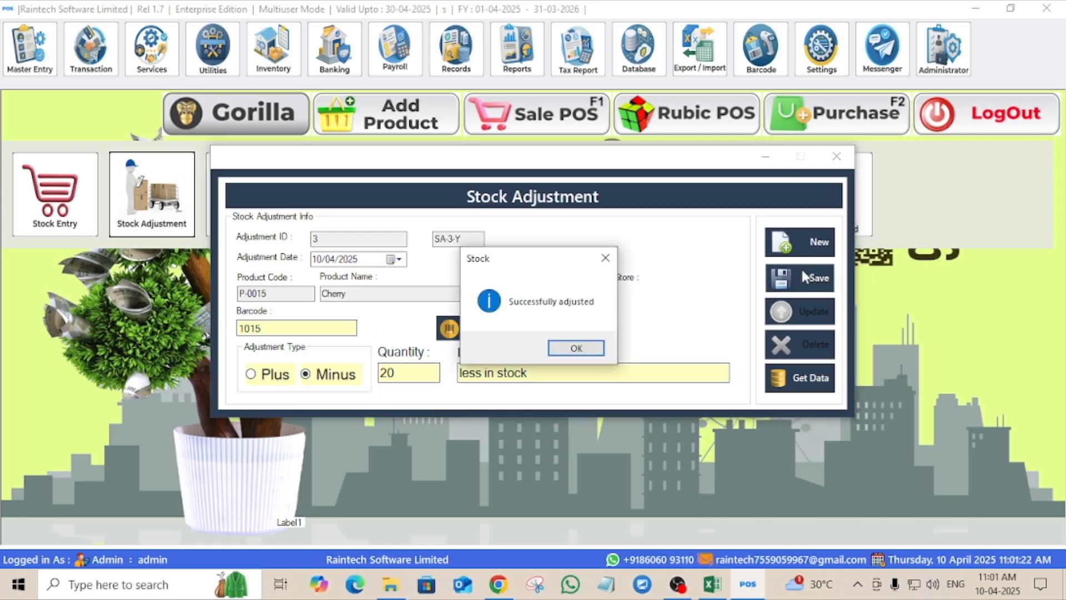
click(575, 347)
Check the store quantity available for barcode 1015 and close the Stock Adjustment form.
text(1015)
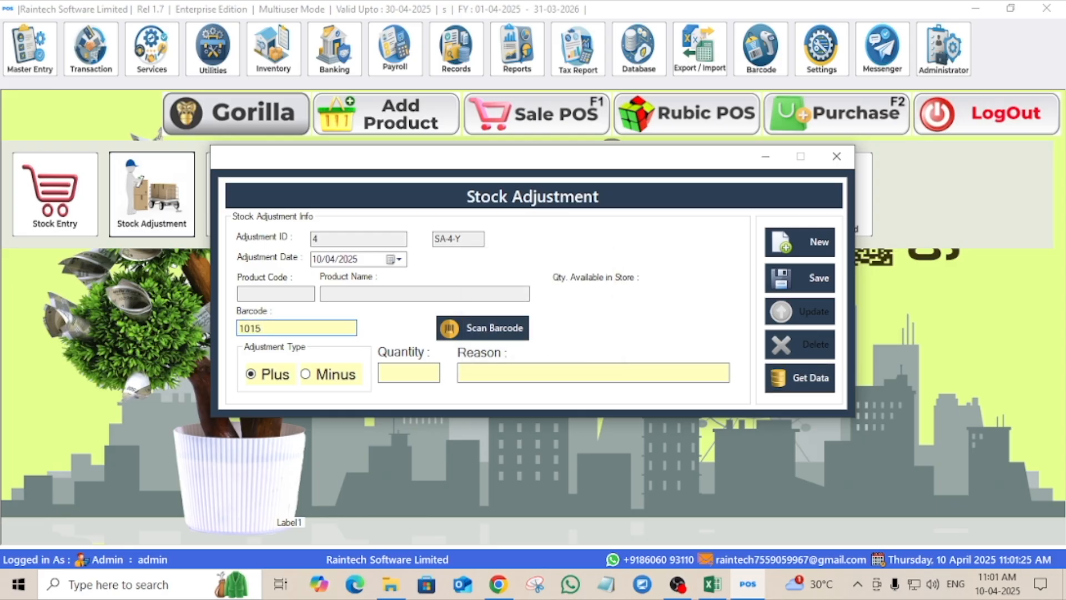
key(Return)
click(422, 367)
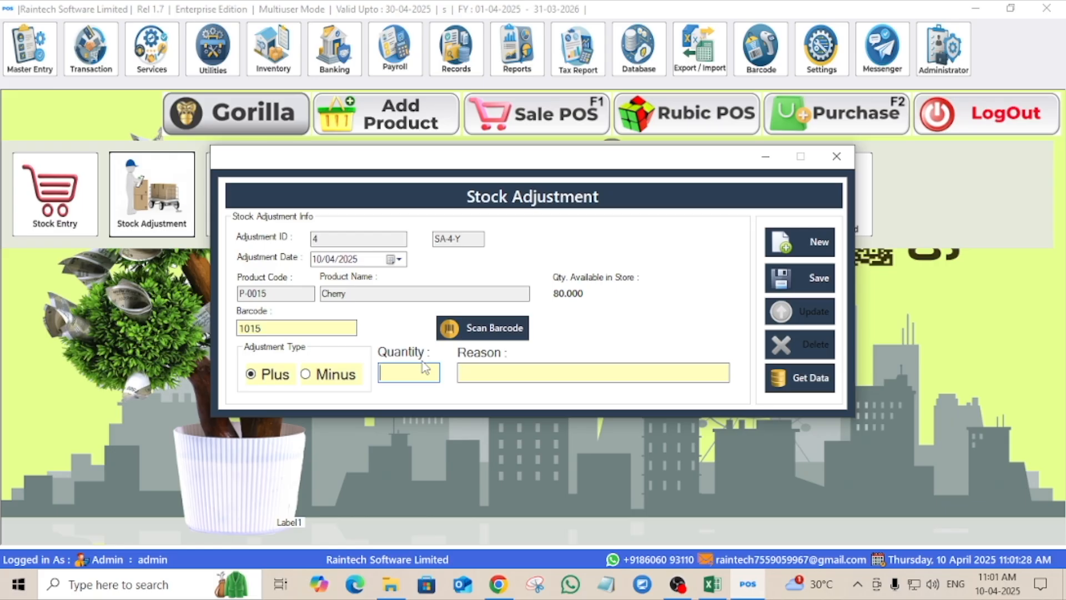
drag(549, 260, 678, 315)
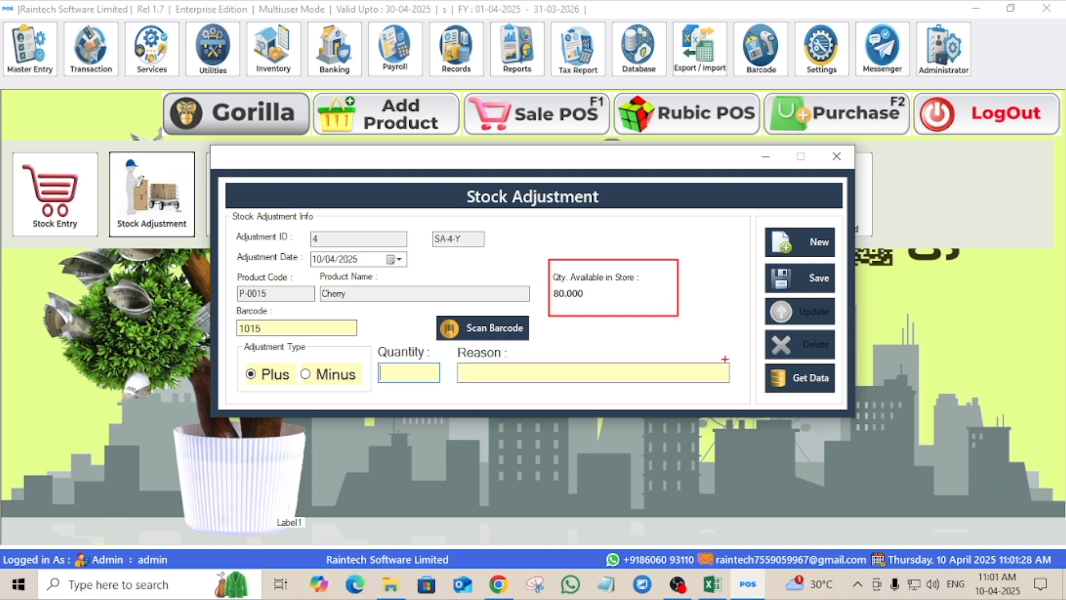
click(836, 157)
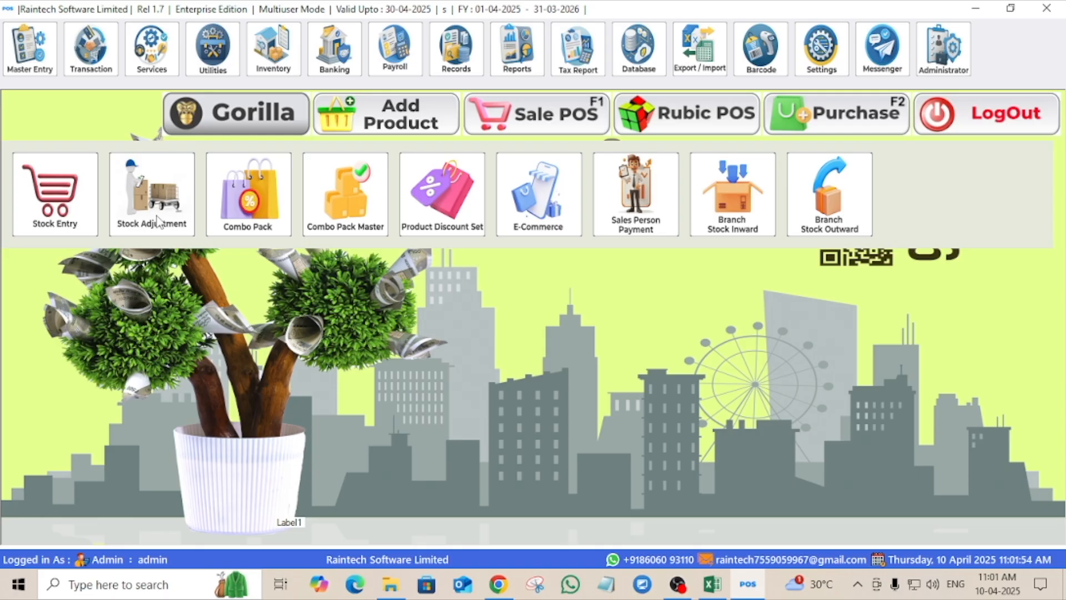
click(273, 49)
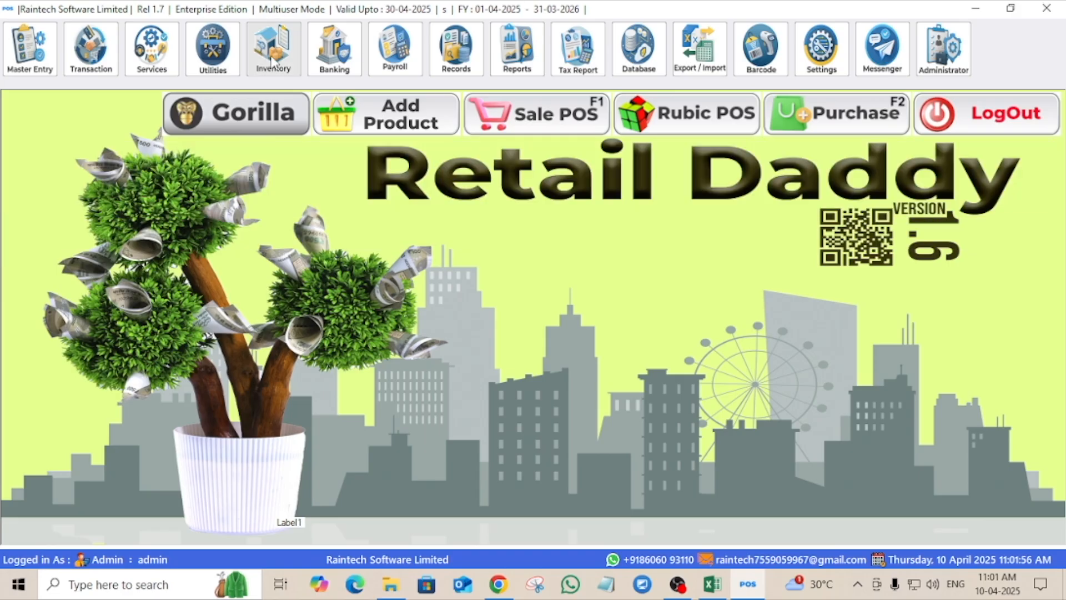